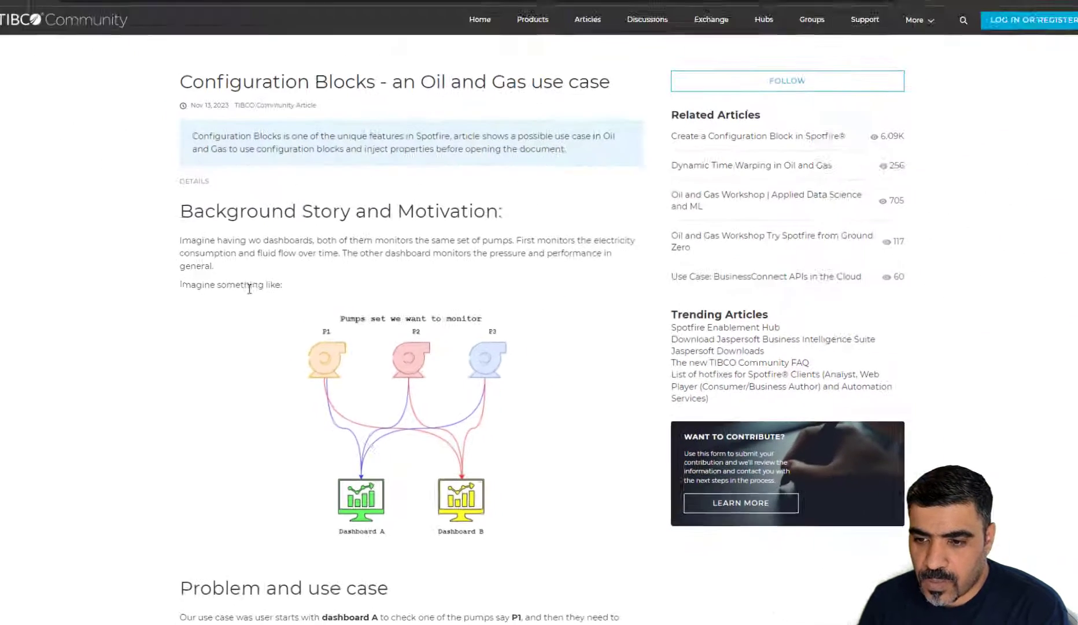
Scroll past the Background Story pumps-and-dashboards diagram to the Problem and use case section.
{"action": "scroll", "coordinate": [313, 332], "scroll_direction": "down", "scroll_amount": 2}
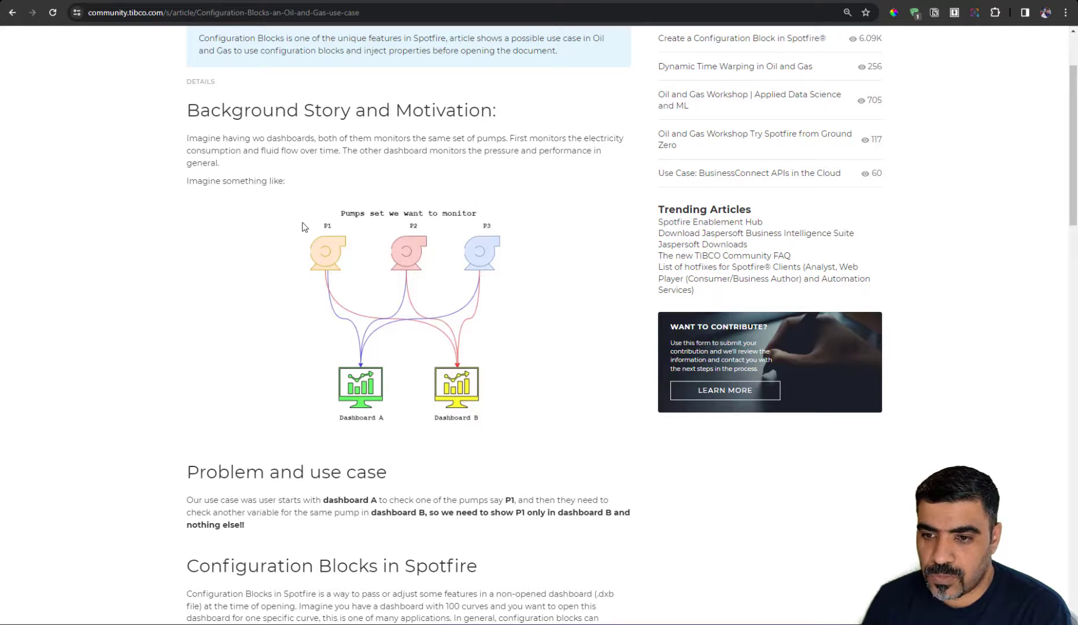
Scroll to the Configuration Blocks in Spotfire section and its five 'Where to use' places.
{"action": "scroll", "coordinate": [244, 271], "scroll_direction": "down", "scroll_amount": 2}
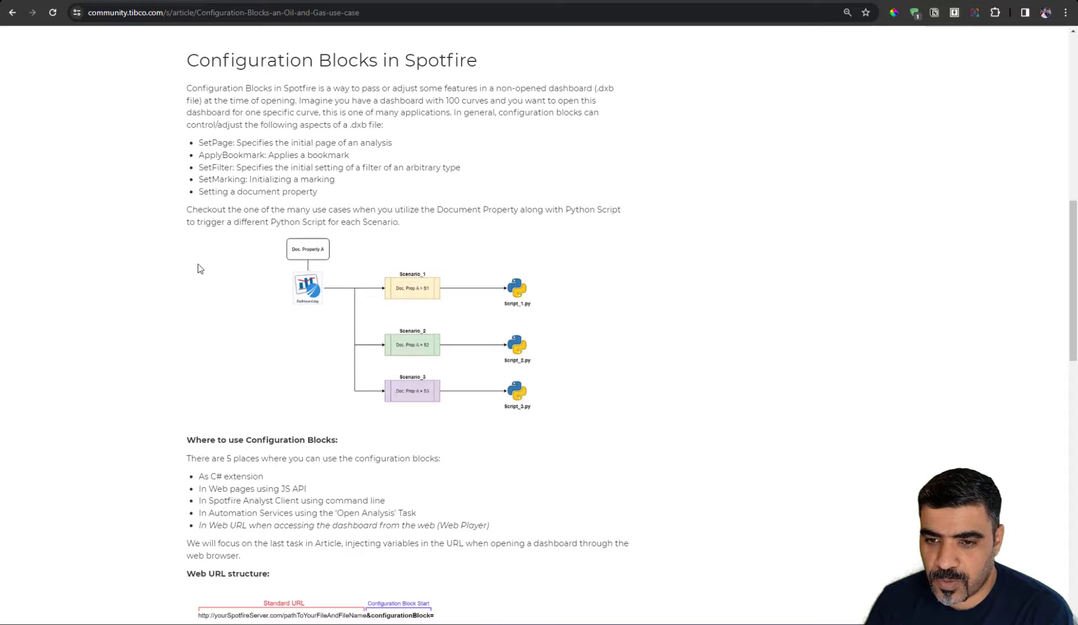
Scroll to the Web URL structure diagram showing &configurationBlock= above the URL Encoding heading.
{"action": "scroll", "coordinate": [320, 295], "scroll_direction": "down", "scroll_amount": 2}
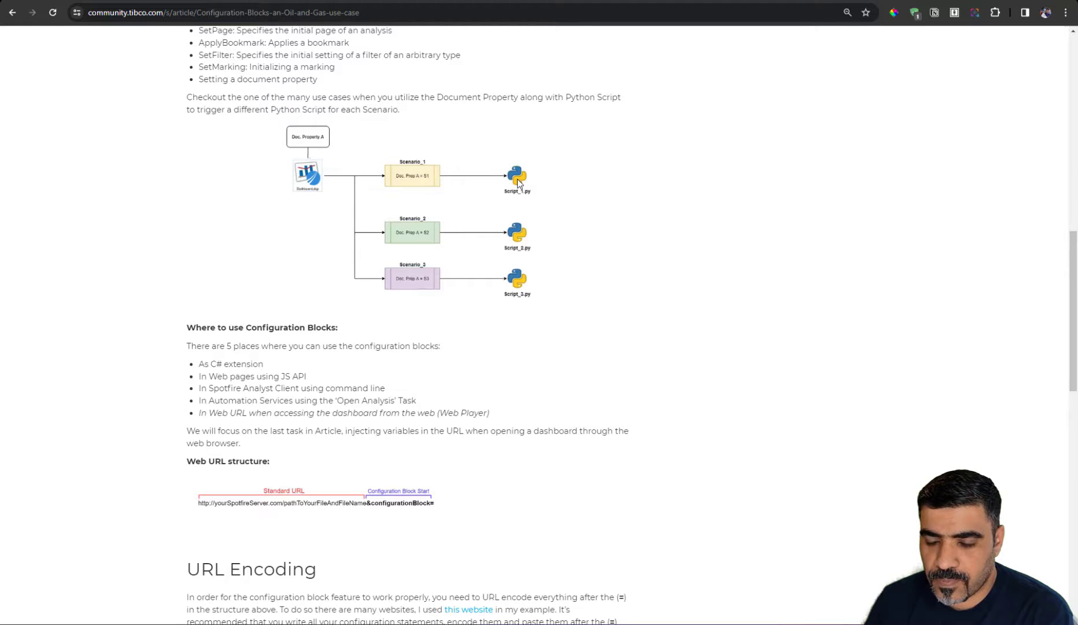
{"action": "scroll", "coordinate": [370, 172], "scroll_direction": "down", "scroll_amount": 5}
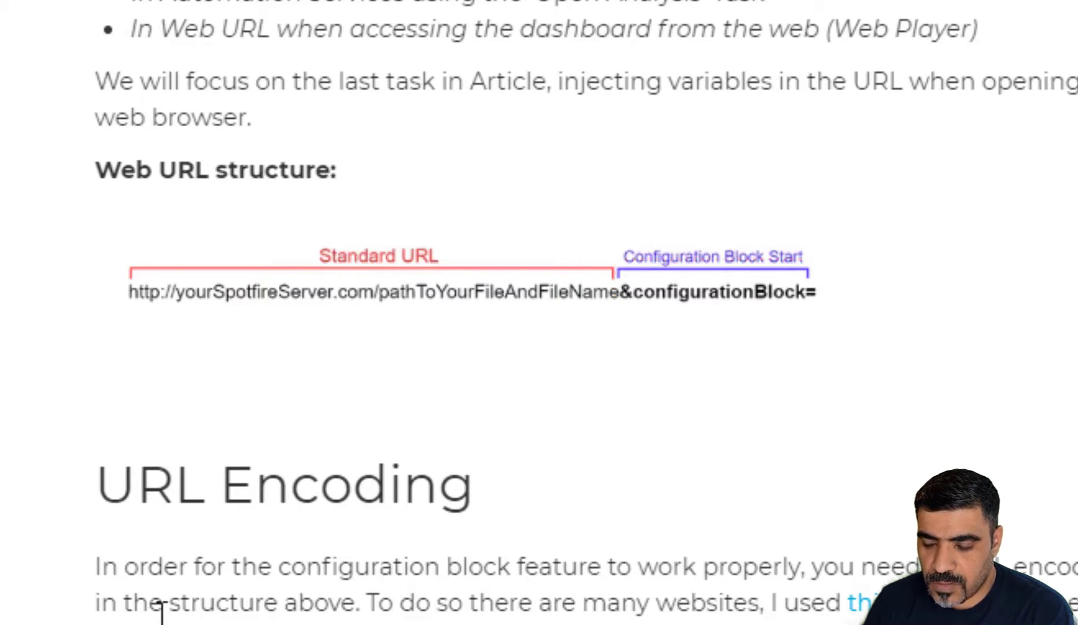
Scroll to the Step1 encoder example holding setPage(PageT1, with 'eTit' typed.
{"action": "scroll", "coordinate": [337, 597], "scroll_direction": "down", "scroll_amount": 3}
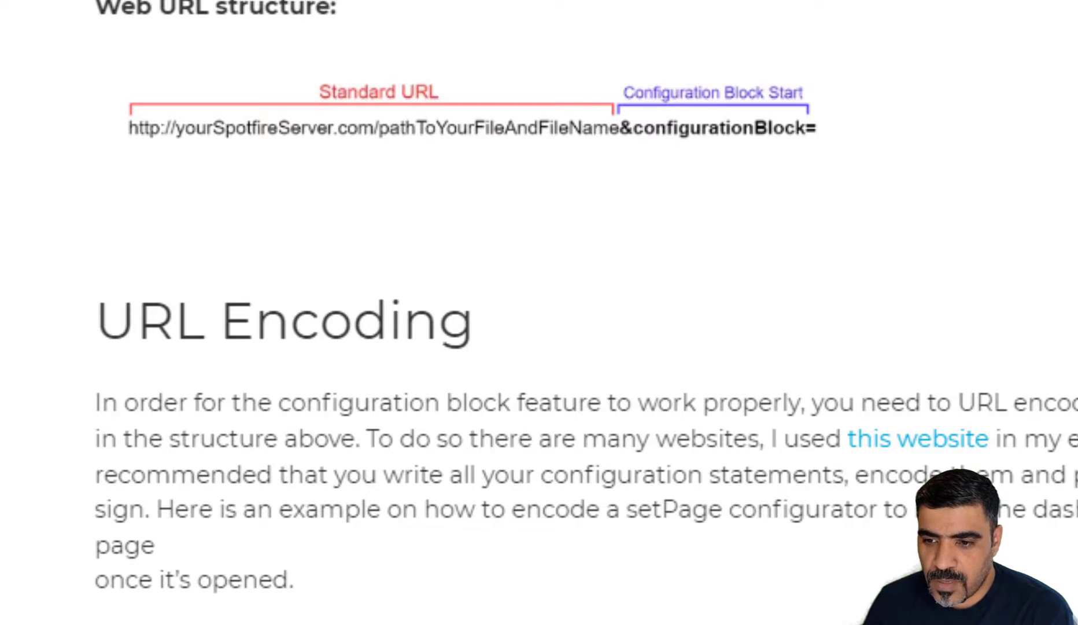
{"action": "scroll", "coordinate": [538, 313], "scroll_direction": "down", "scroll_amount": 3}
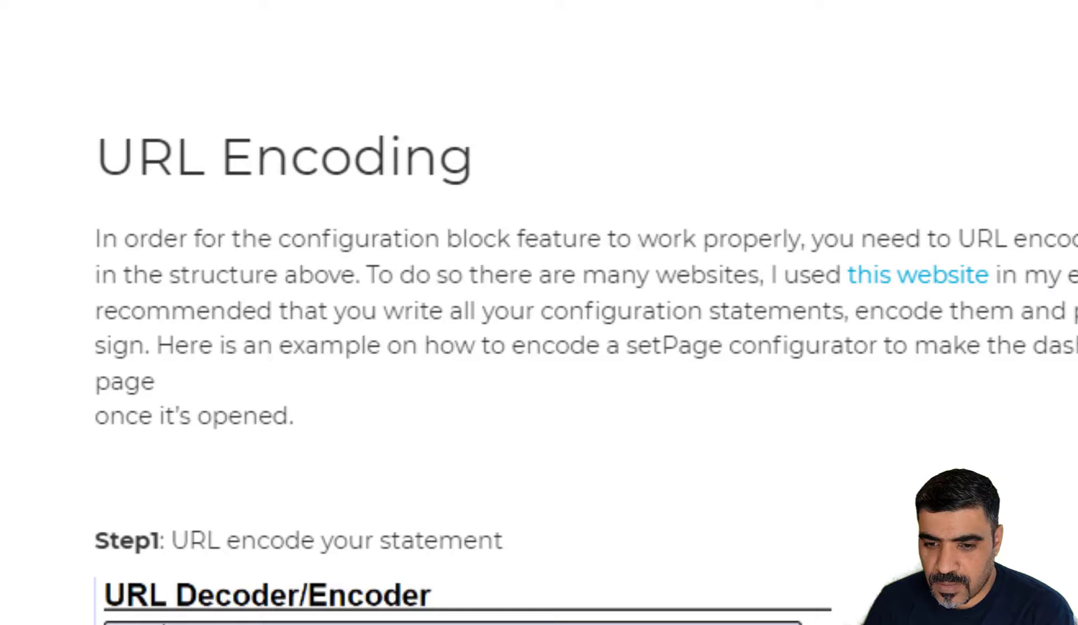
{"action": "type", "text": "eTitle=\"HOME"}
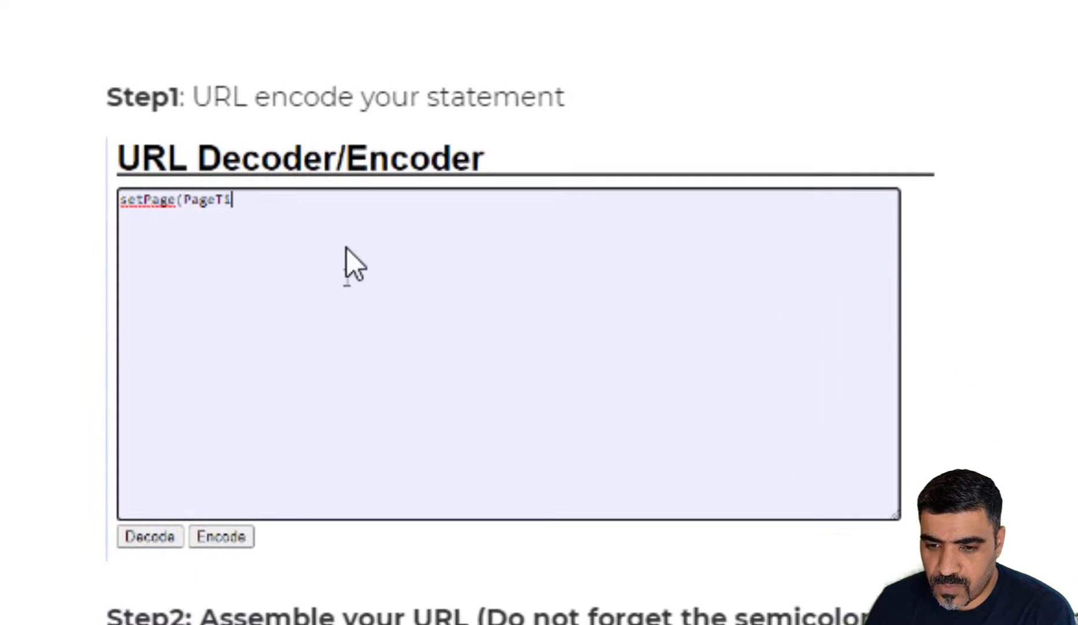
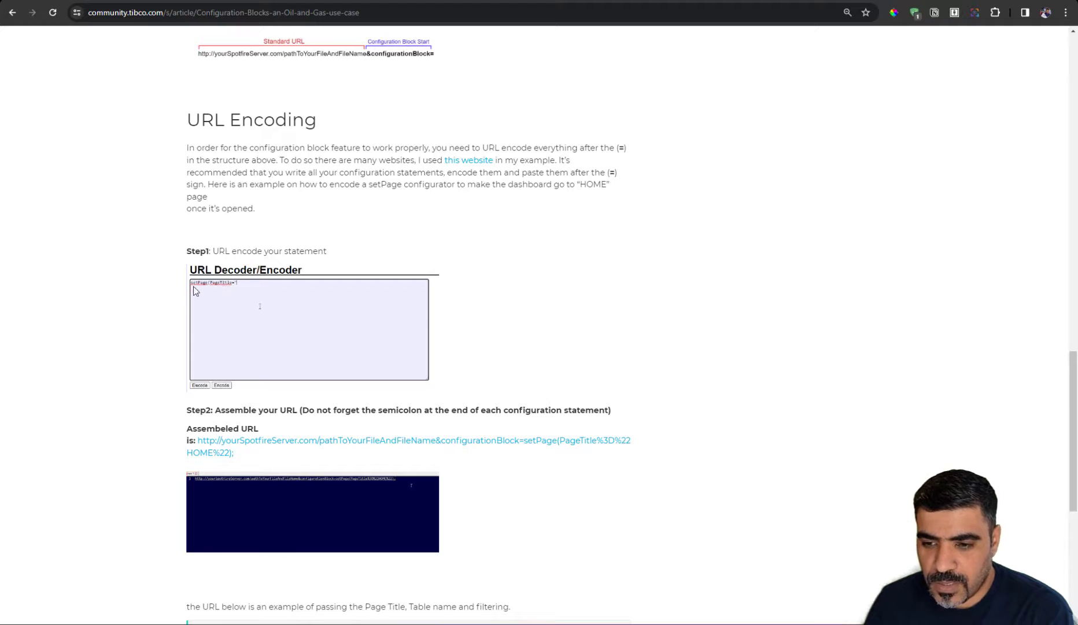
Visit the recommended URL encoder site, then return to the article's Assembled URL example ending setPage(PageTitle%3D%22HOME%22).
{"action": "left_click", "coordinate": [467, 164]}
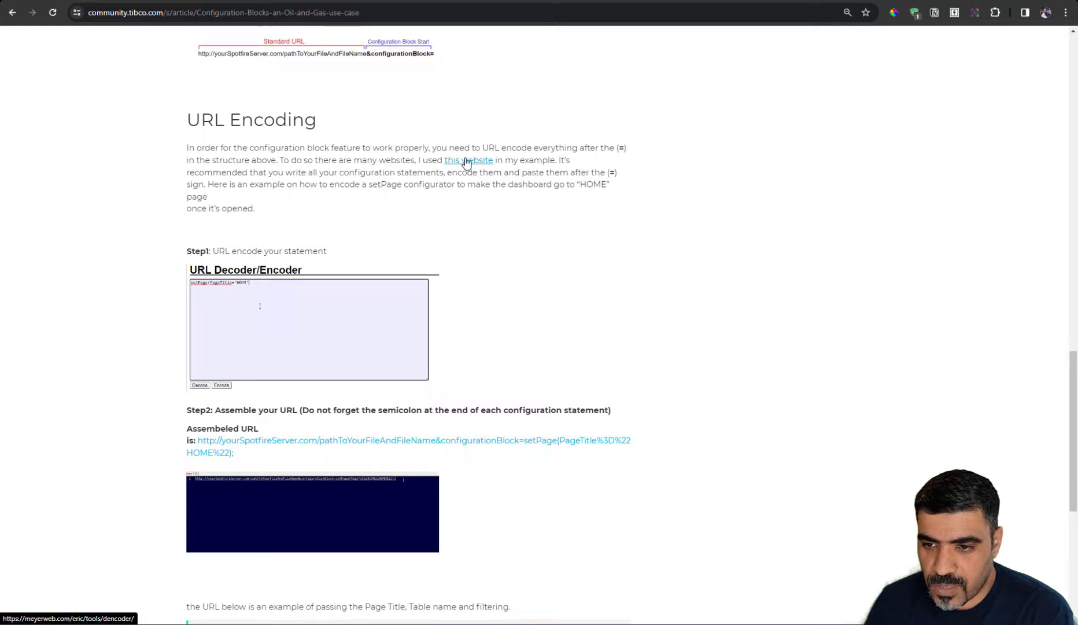
{"action": "left_click", "coordinate": [91, 102]}
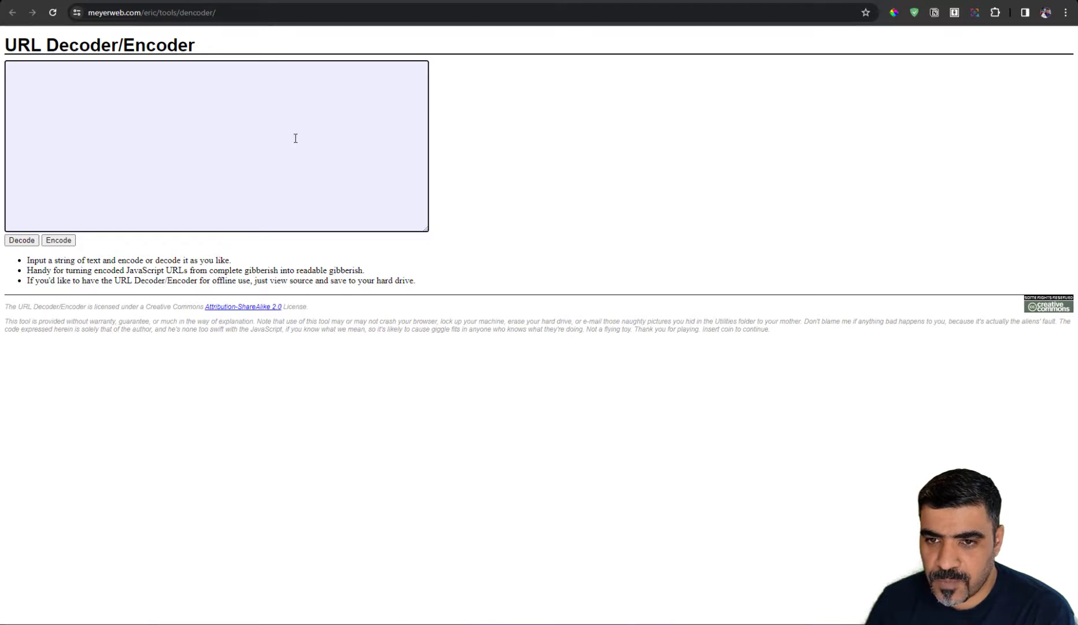
{"action": "key", "text": "alt+Left"}
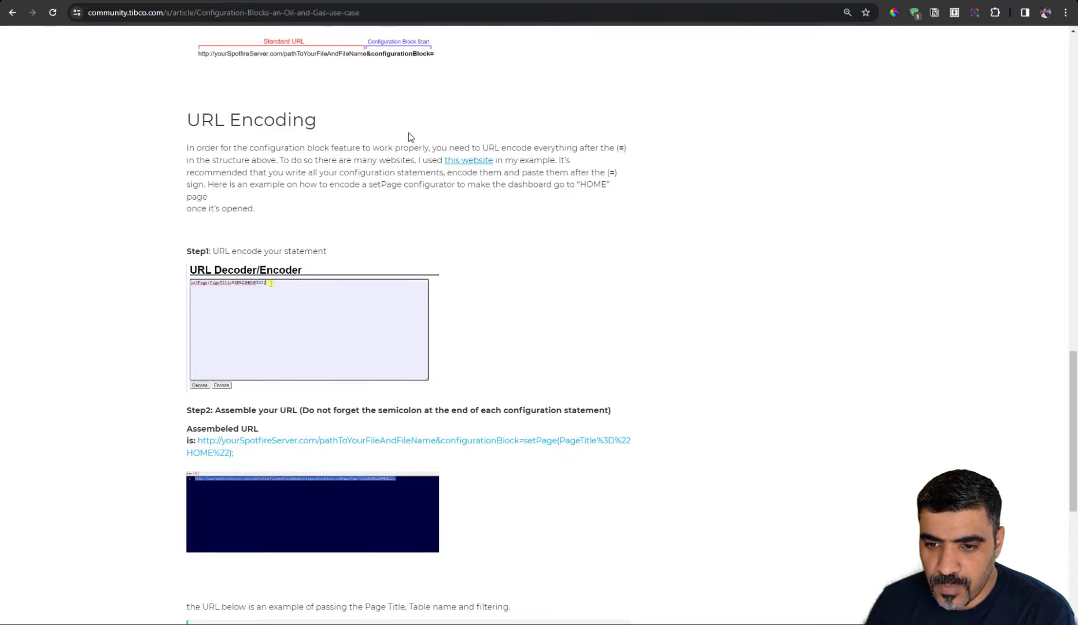
{"action": "scroll", "coordinate": [111, 289], "scroll_direction": "down", "scroll_amount": 1}
{"action": "scroll", "coordinate": [110, 291], "scroll_direction": "down", "scroll_amount": 1}
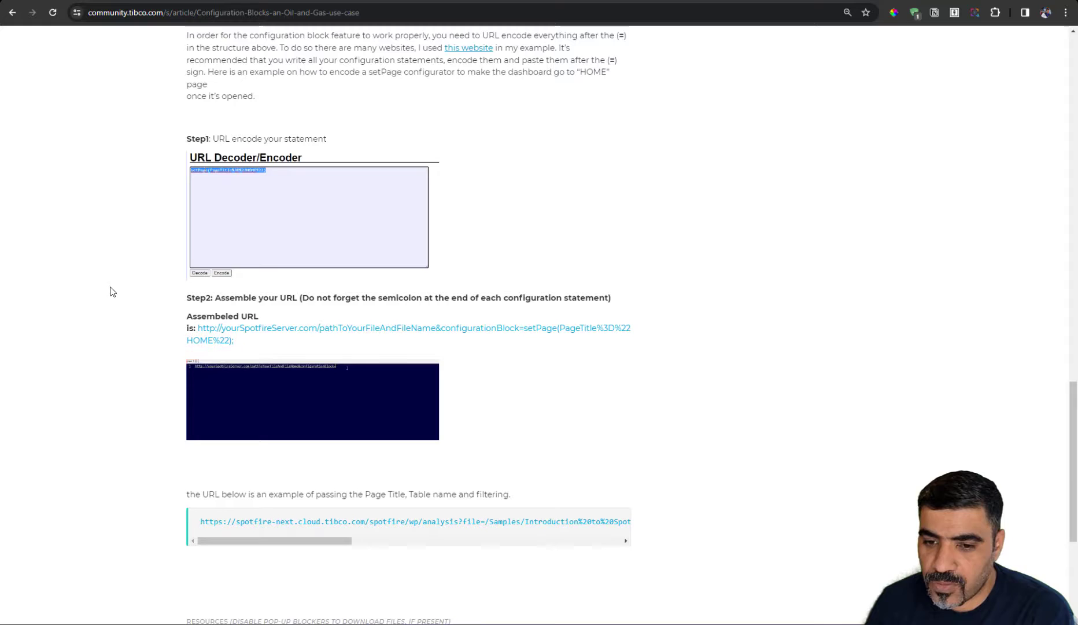
{"action": "scroll", "coordinate": [85, 315], "scroll_direction": "down", "scroll_amount": 1}
{"action": "scroll", "coordinate": [83, 314], "scroll_direction": "down", "scroll_amount": 1}
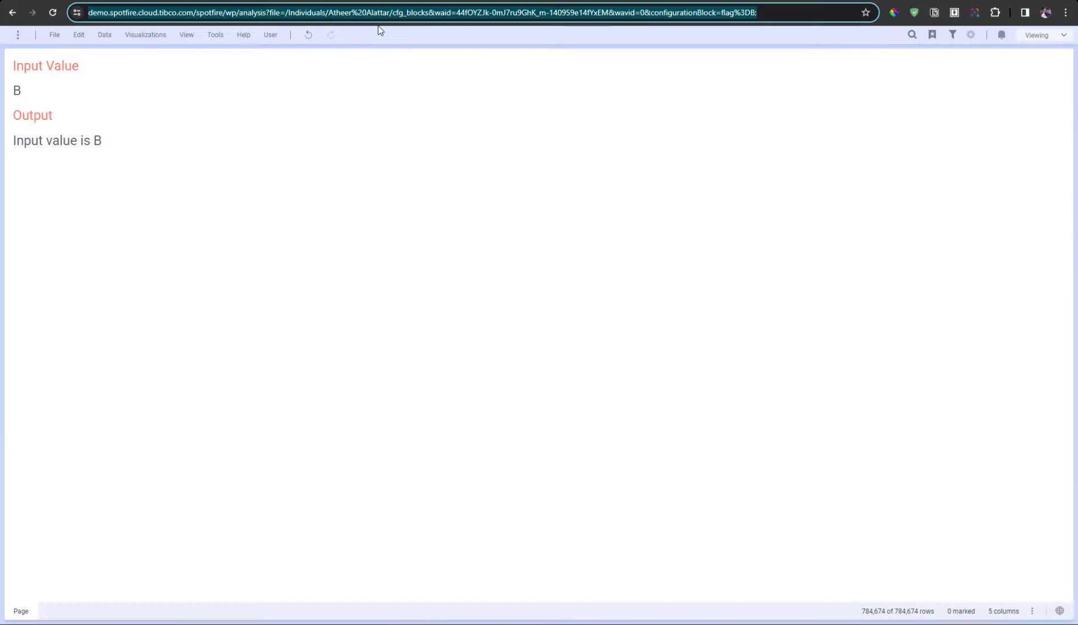
Load the OpenAnalysis URL with flag%3D's value B removed, then blanked, triggering the 'Not a well-formed configuration block' error.
{"action": "type", "text": "https://demo.spotfire.cloud.tibco.com/spotfire/wp/OpenAnalysis?file=e1796b6b-c601-41d5-ad09-e8e730166f15&configurationBlock=flag%3DB%3B"}
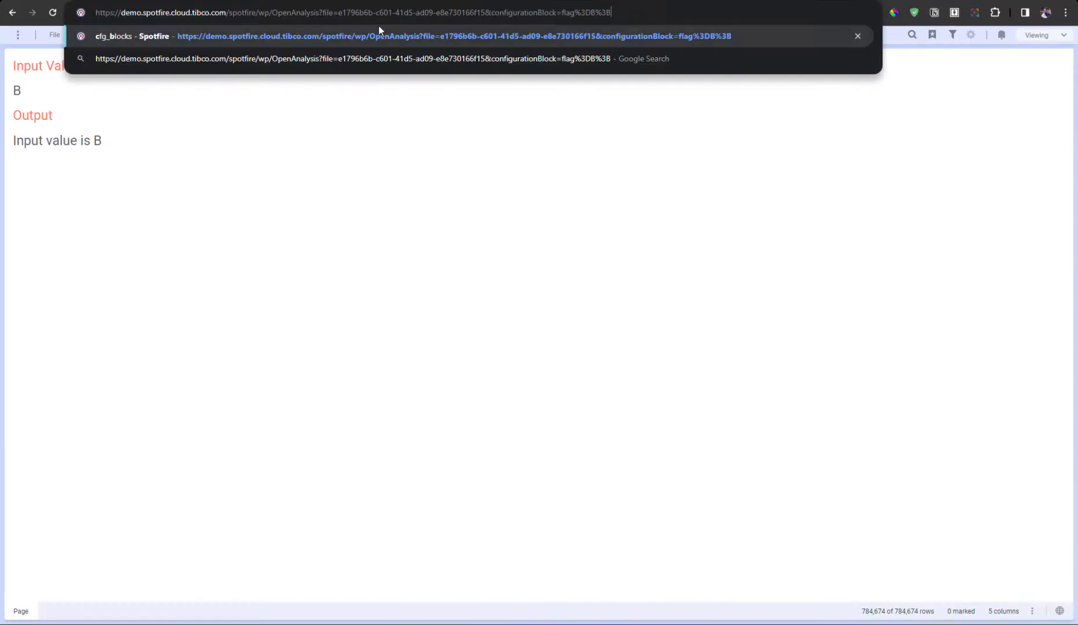
{"action": "key", "text": "Left"}
{"action": "key", "text": "Left"}
{"action": "key", "text": "Left"}
{"action": "key", "text": "BackSpace"}
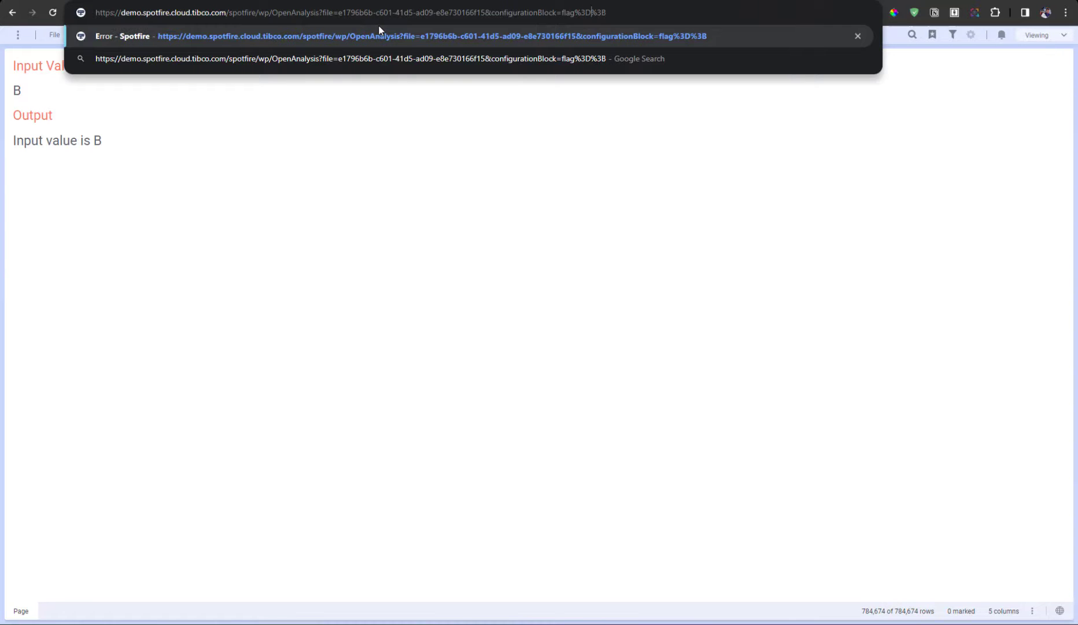
{"action": "key", "text": "Return"}
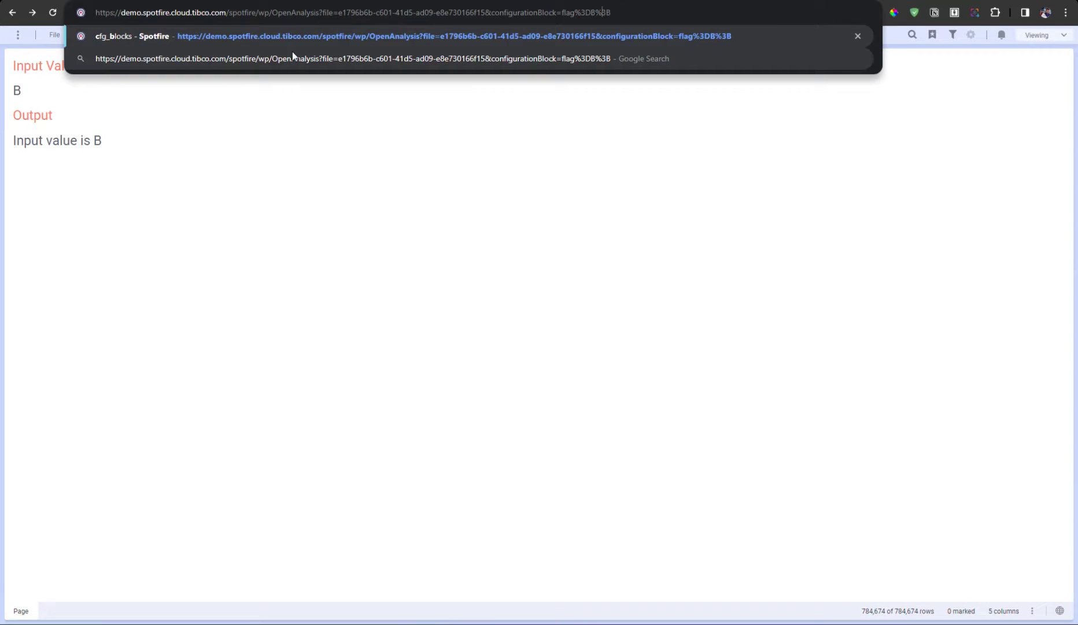
{"action": "key", "text": "Delete"}
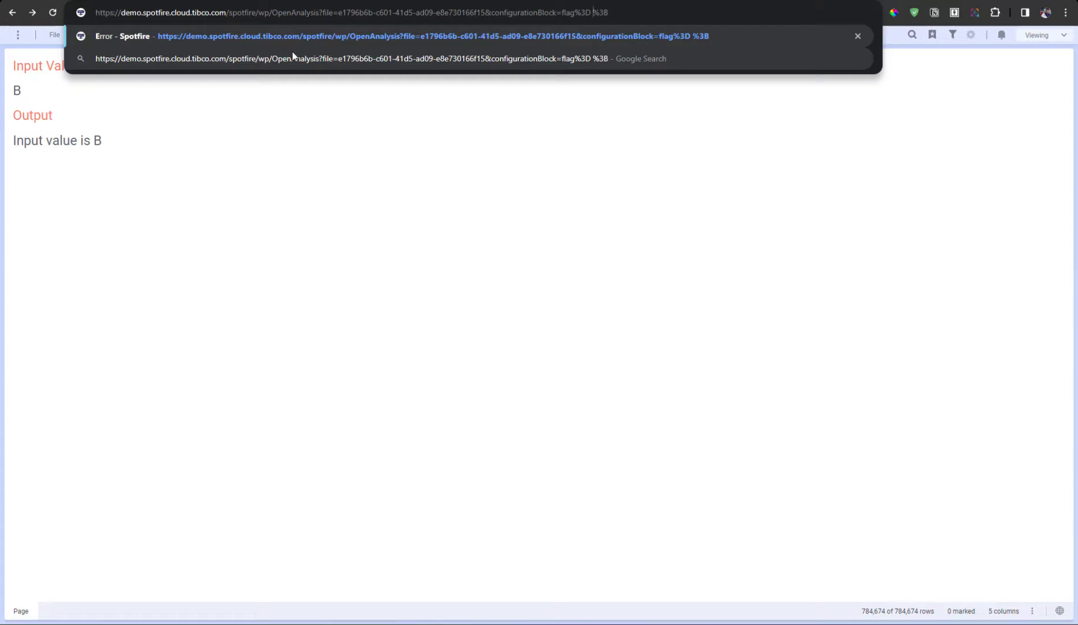
{"action": "key", "text": "Return"}
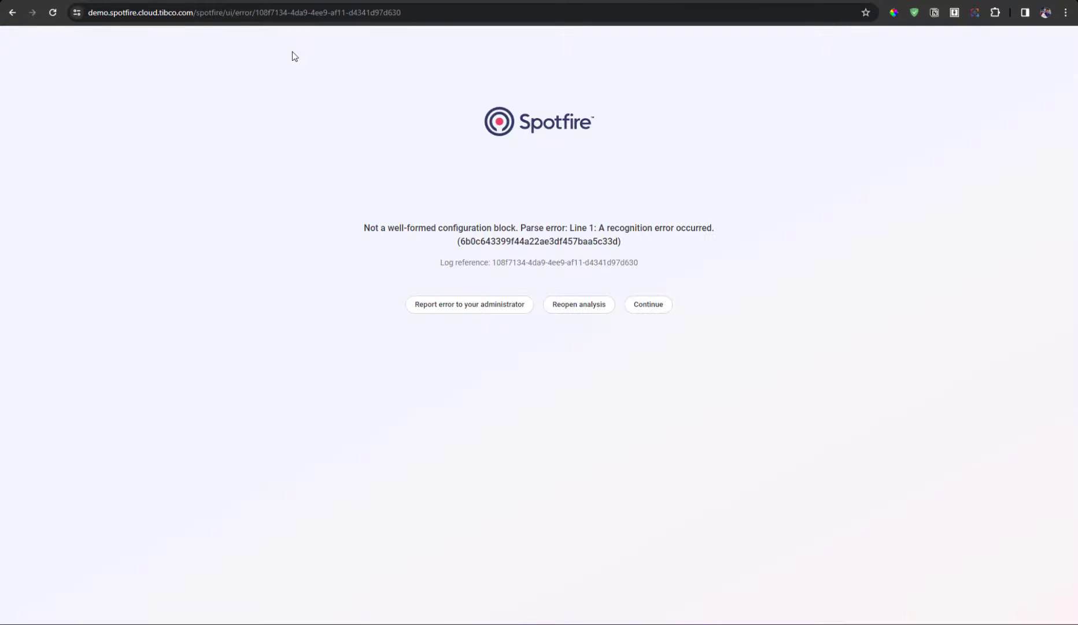
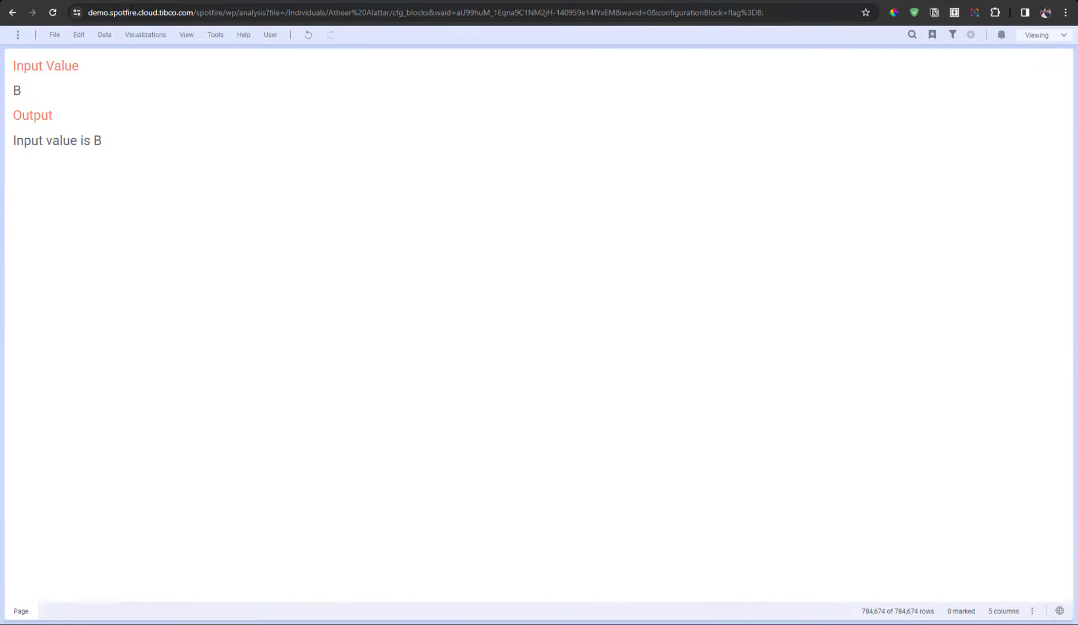
Put the OpenAnalysis link with configurationBlock=flag%3DB%3B back in the browser address bar.
{"action": "left_click", "coordinate": [130, 12]}
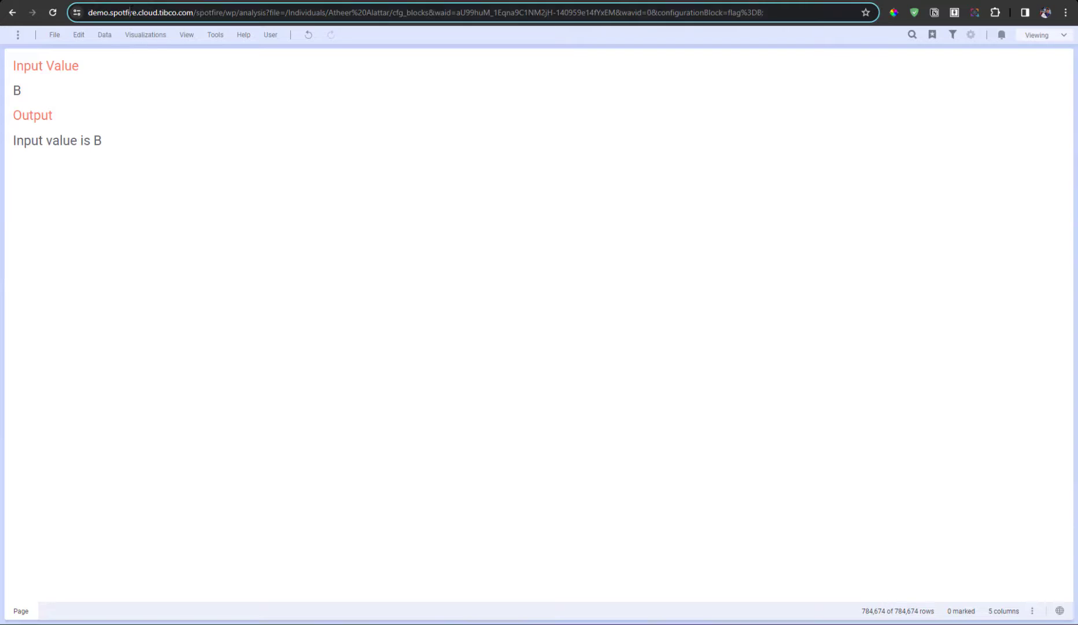
{"action": "key", "text": "End"}
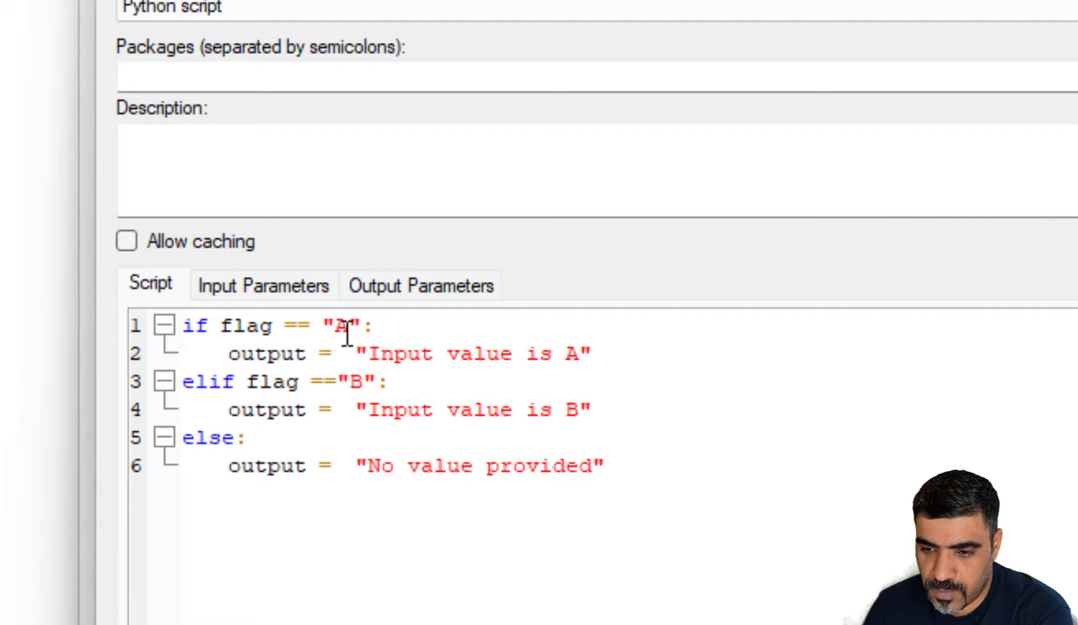
Highlight the script's A test, 'Input value is A' and 'No value provided' branches, then close the script editor.
{"action": "left_click_drag", "start_coordinate": [349, 327], "coordinate": [332, 326]}
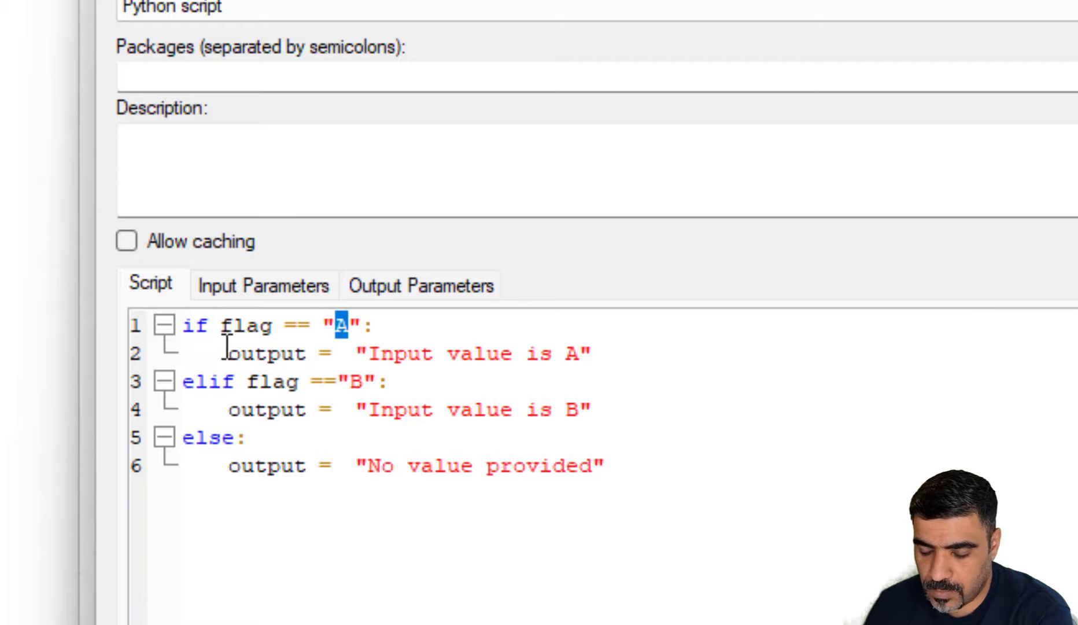
{"action": "left_click_drag", "start_coordinate": [628, 357], "coordinate": [344, 353]}
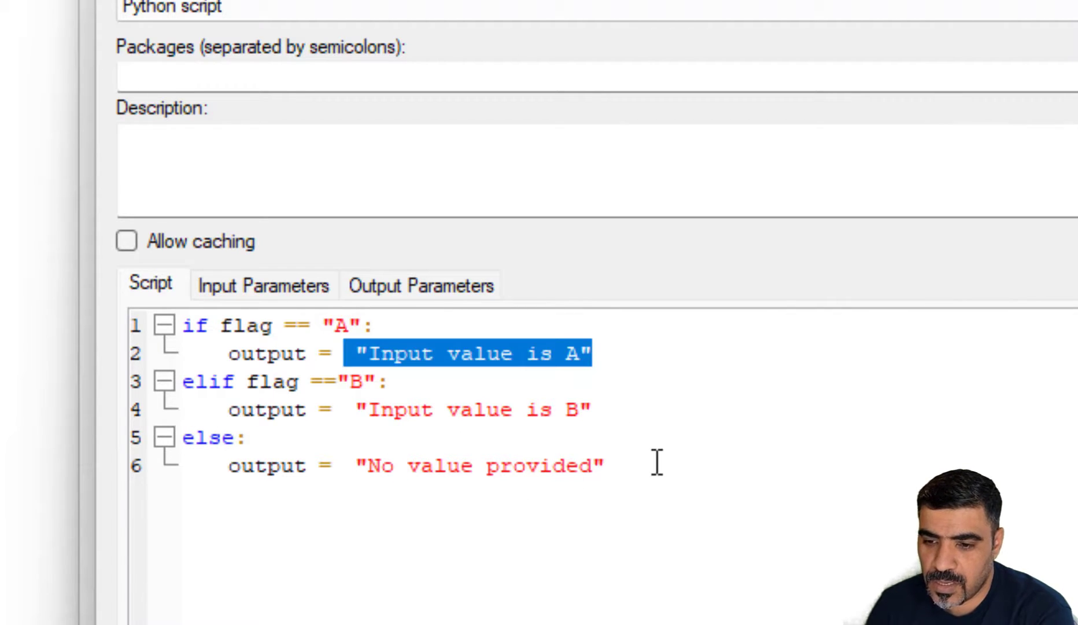
{"action": "left_click_drag", "start_coordinate": [654, 462], "coordinate": [347, 454]}
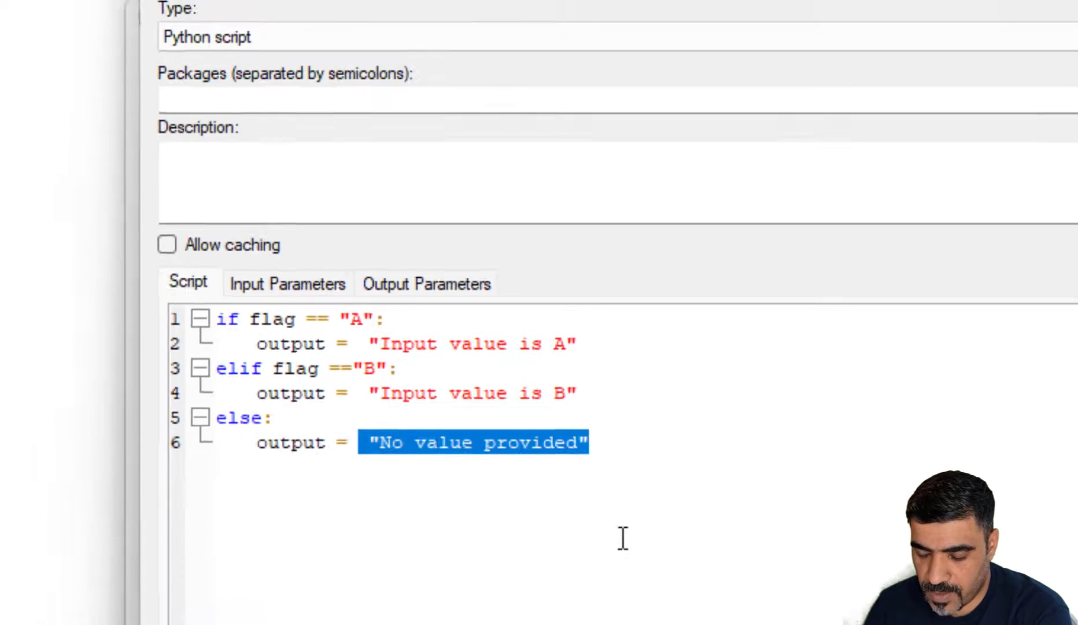
{"action": "left_click_drag", "start_coordinate": [522, 582], "coordinate": [130, 342]}
{"action": "left_click_drag", "start_coordinate": [352, 295], "coordinate": [350, 283]}
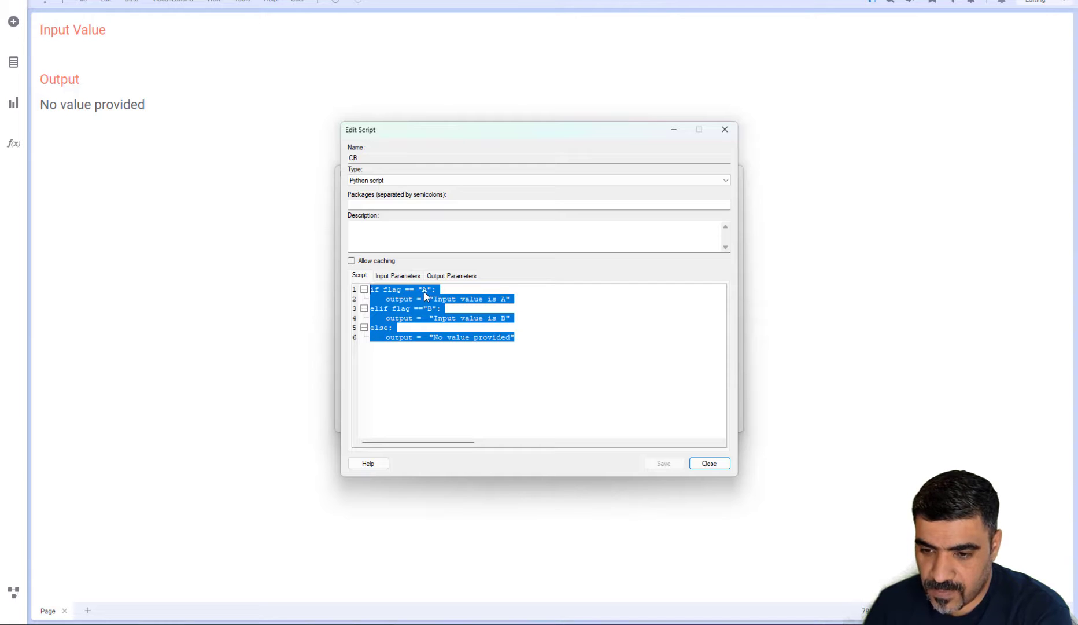
{"action": "left_click", "coordinate": [716, 463]}
Close Data Function Properties and paste the OpenAnalysis link copied from link.txt into the address bar.
{"action": "left_click", "coordinate": [715, 417]}
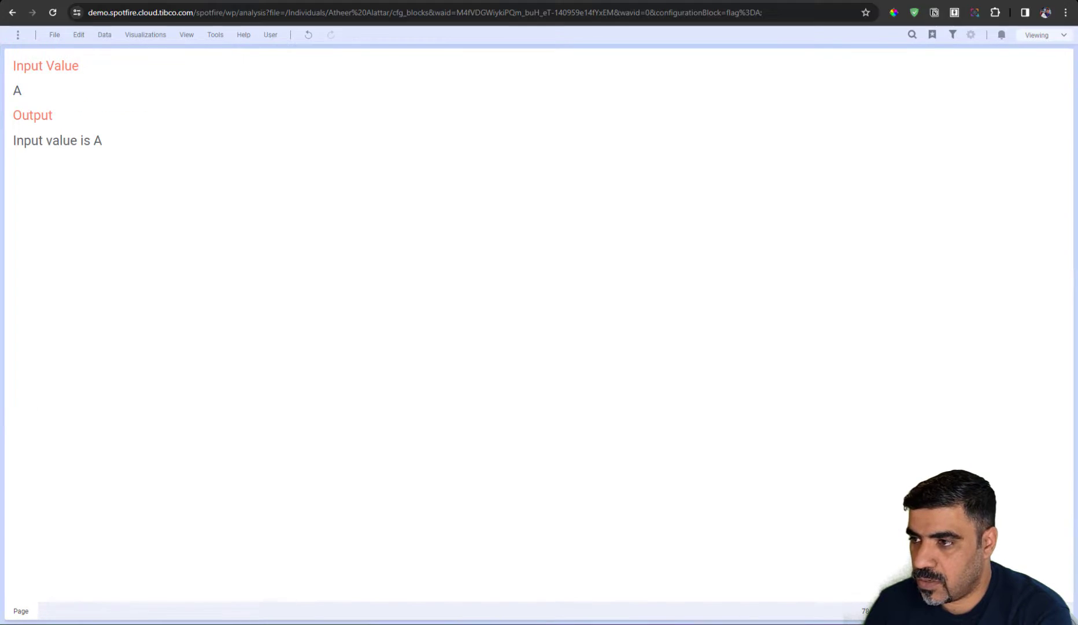
{"action": "key", "text": "alt+Tab"}
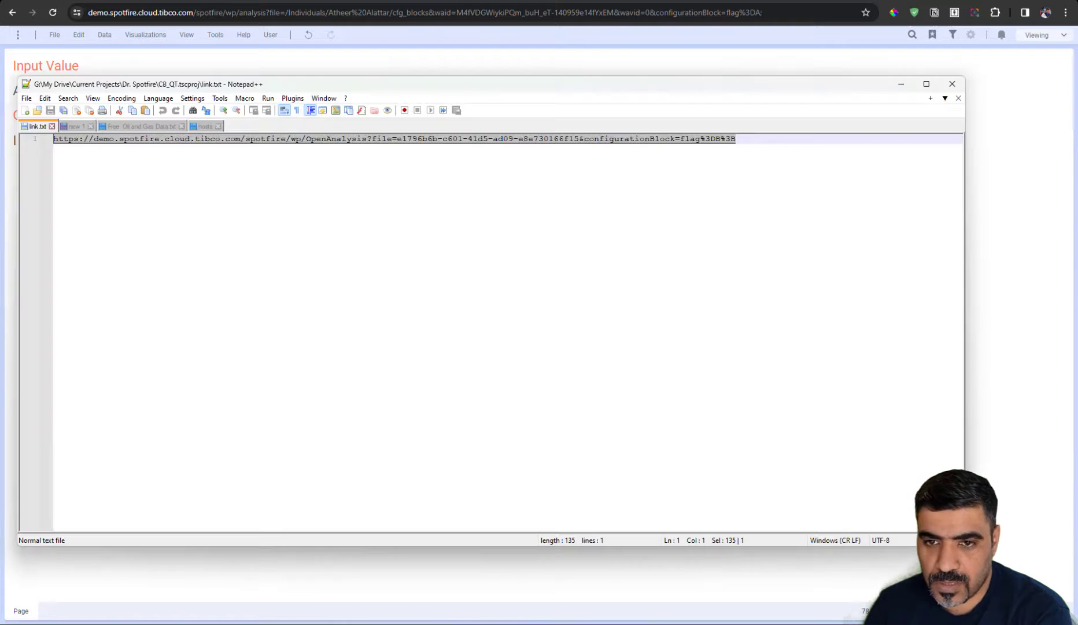
{"action": "key", "text": "ctrl+c"}
{"action": "left_click", "coordinate": [774, 14]}
{"action": "key", "text": "ctrl+v"}
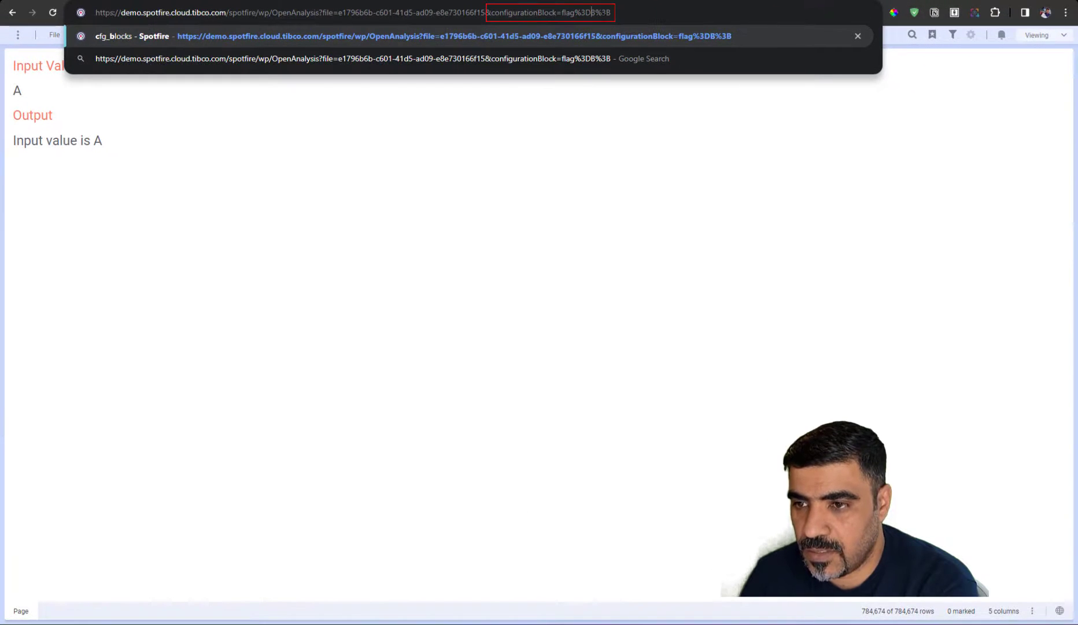
Load the analysis with flag A, then reload it from the flag B OpenAnalysis link.
{"action": "type", "text": "A"}
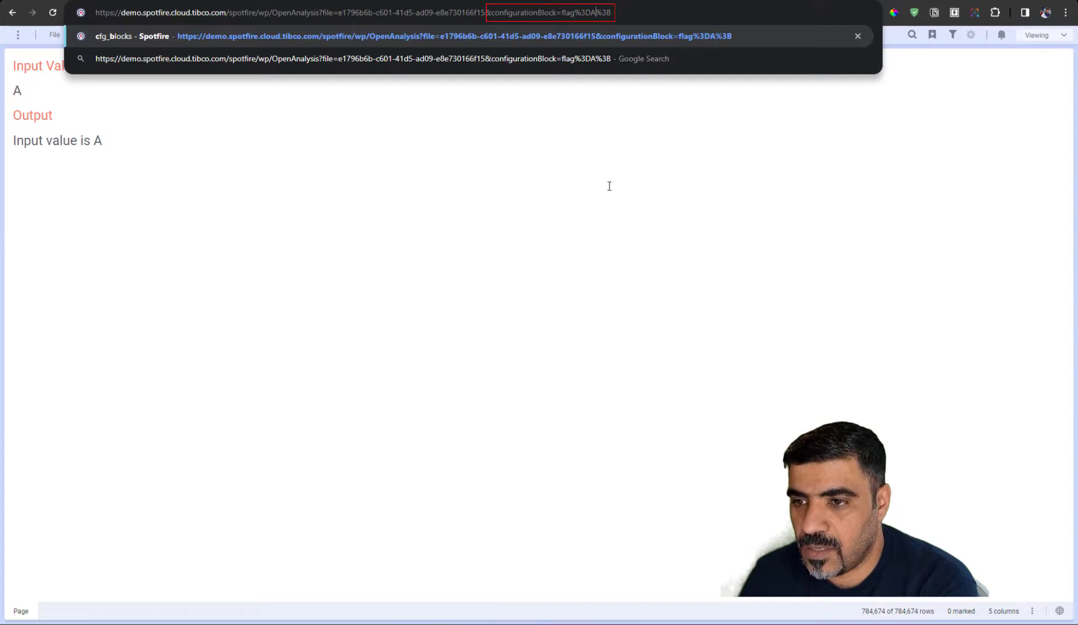
{"action": "key", "text": "Return"}
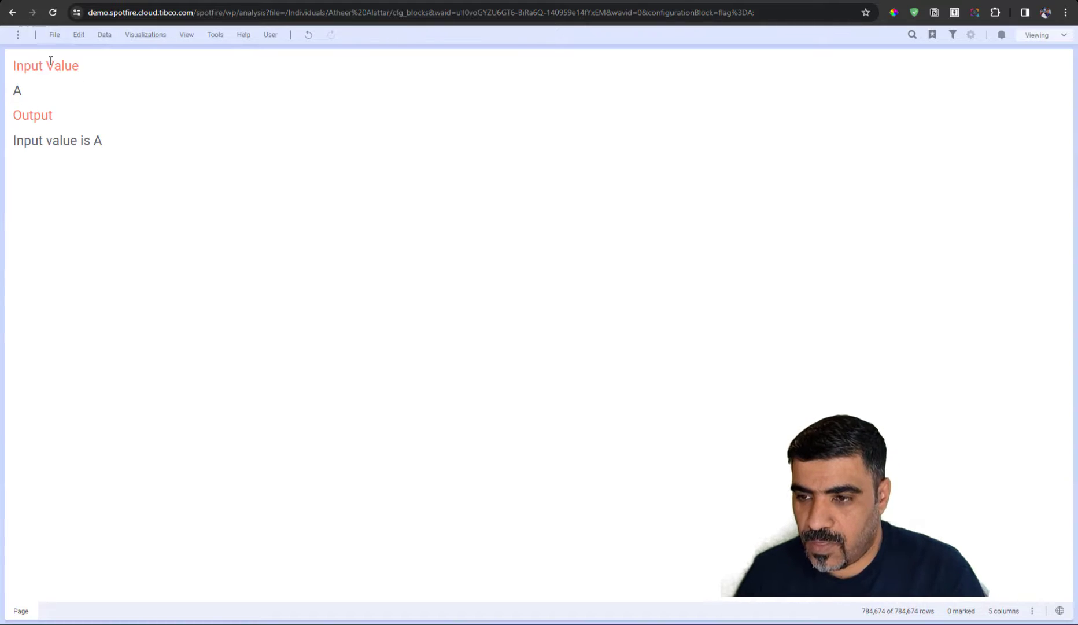
{"action": "left_click", "coordinate": [241, 5]}
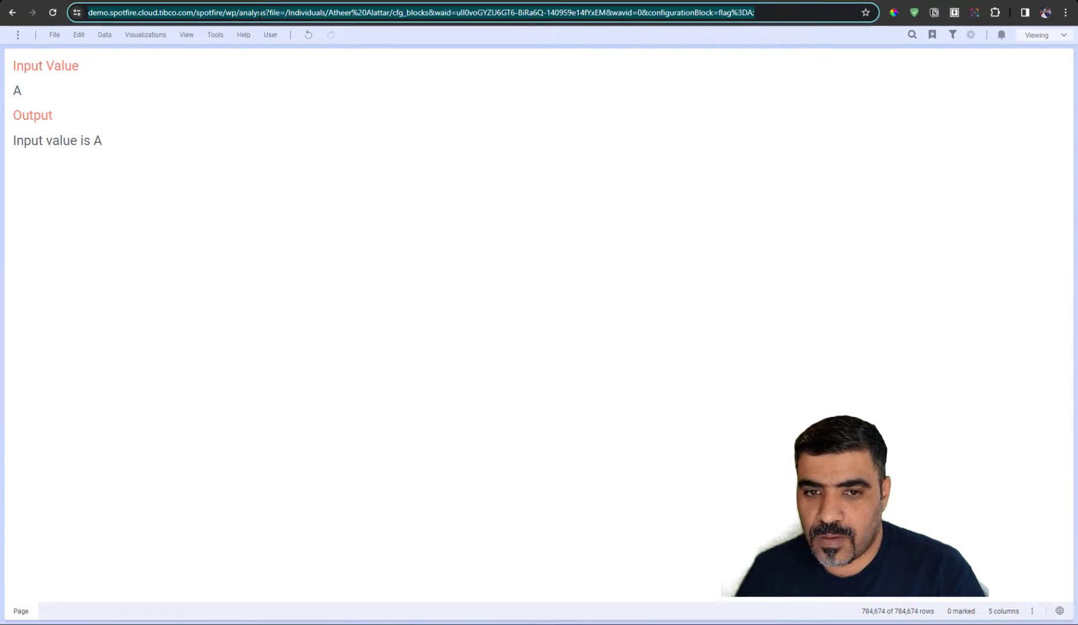
{"action": "key", "text": "ctrl+v"}
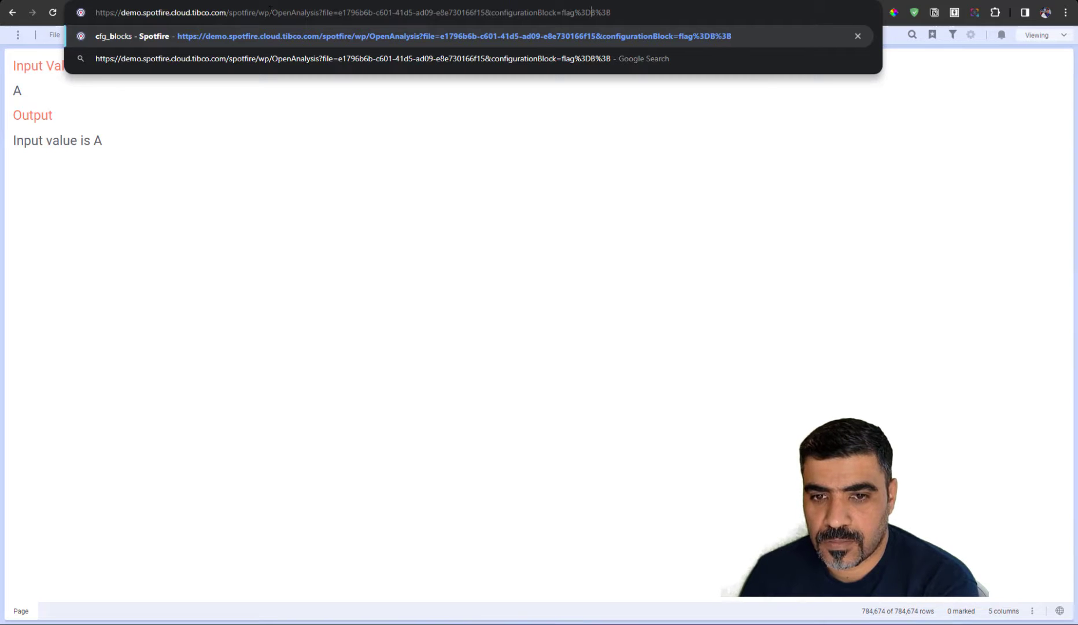
{"action": "key", "text": "Return"}
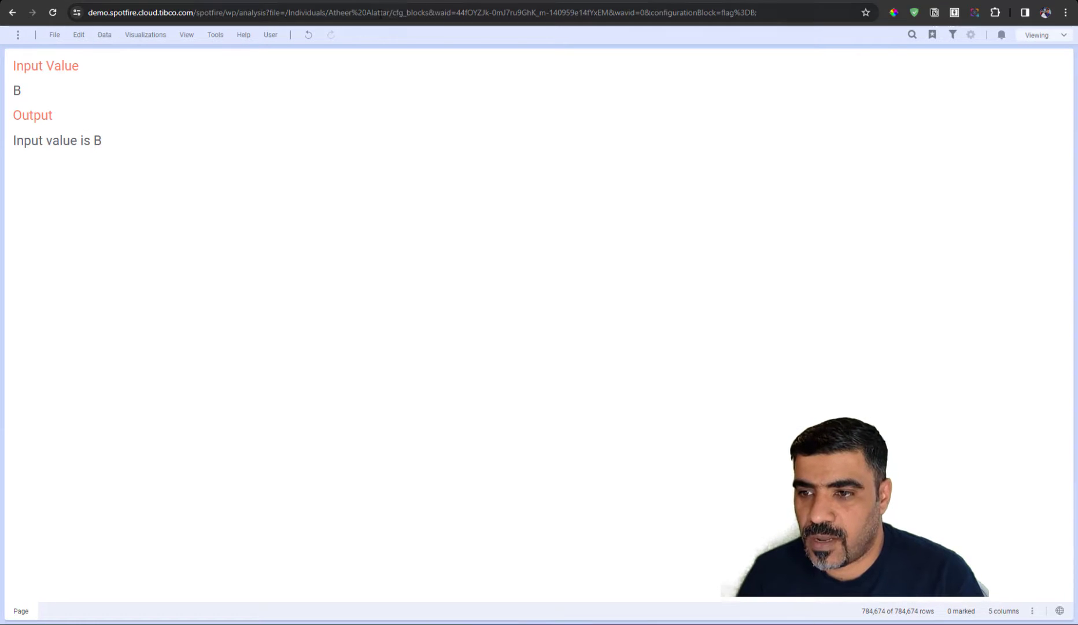
Paste the OpenAnalysis link and replace flag value B with empty quotes (flag%3D""%3B).
{"action": "left_click", "coordinate": [379, 12]}
{"action": "key", "text": "ctrl+v"}
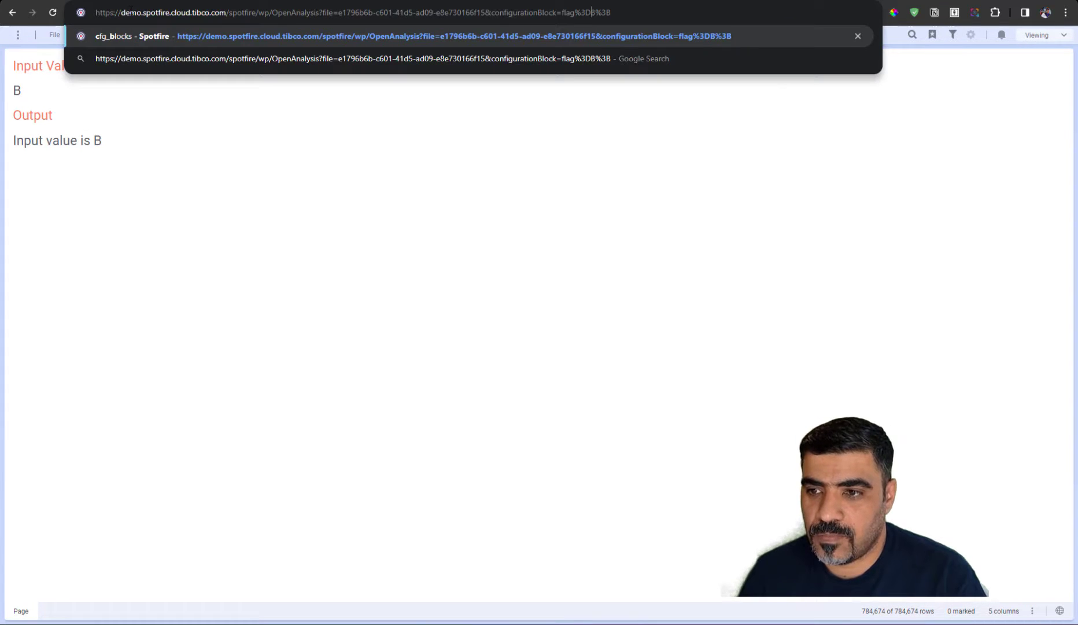
{"action": "key", "text": "Delete"}
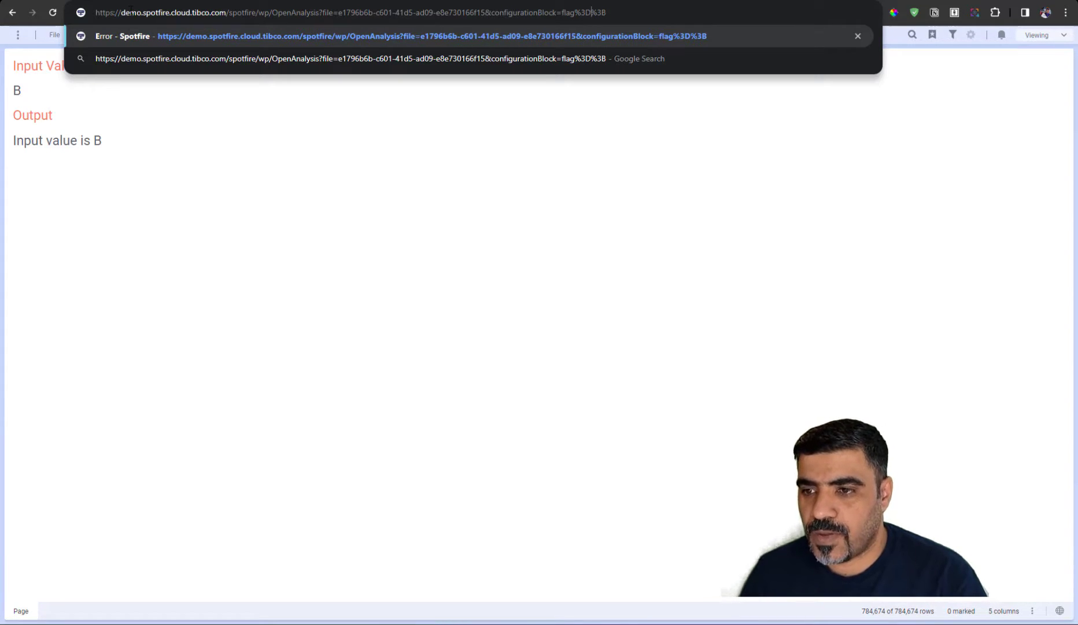
{"action": "type", "text": "\"\""}
{"action": "key", "text": "Left"}
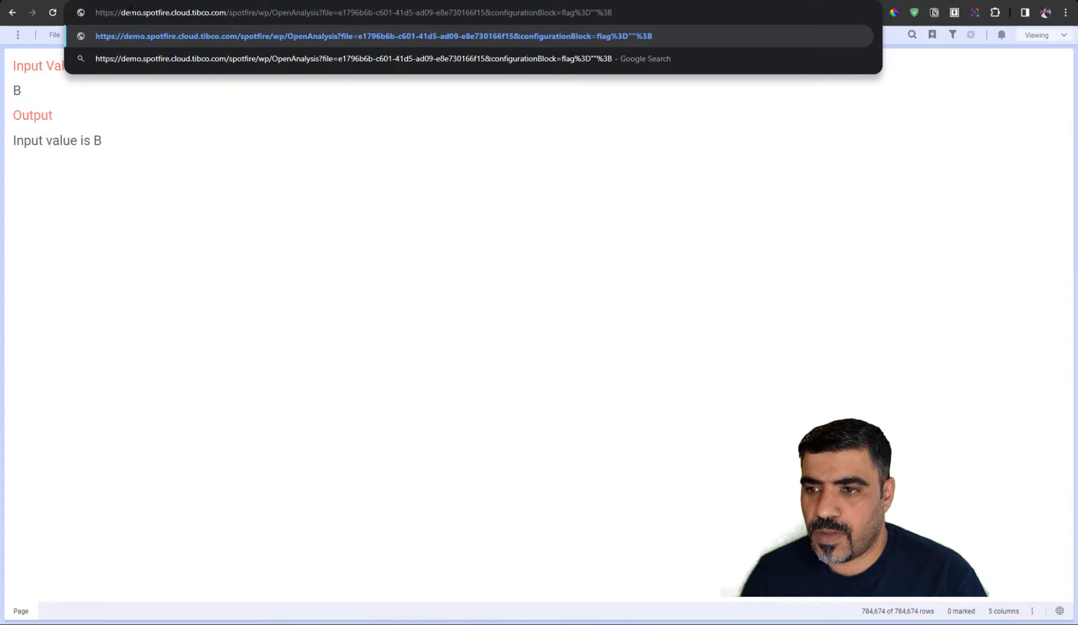